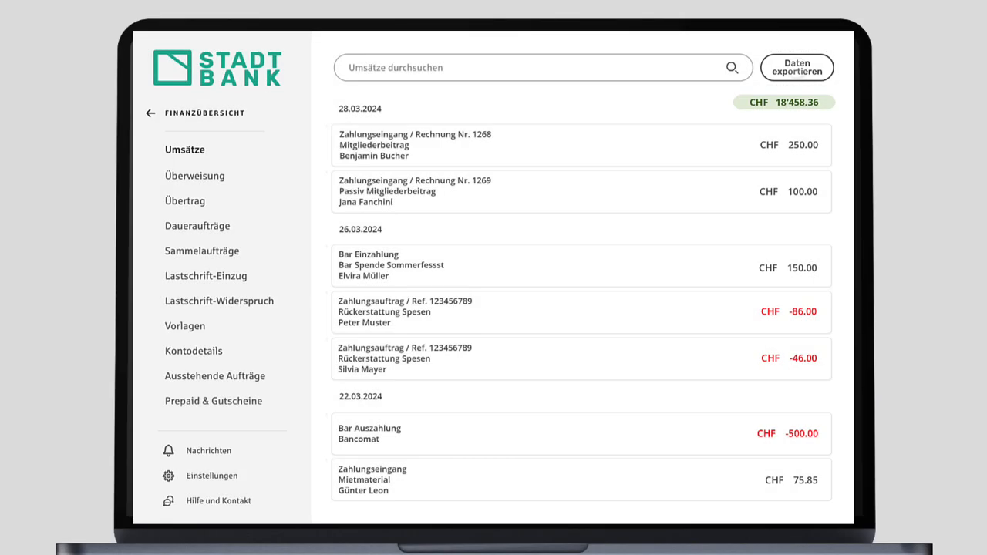
# Export the account transaction data from the Stadt Bank online banking
pyautogui.click(798, 68)
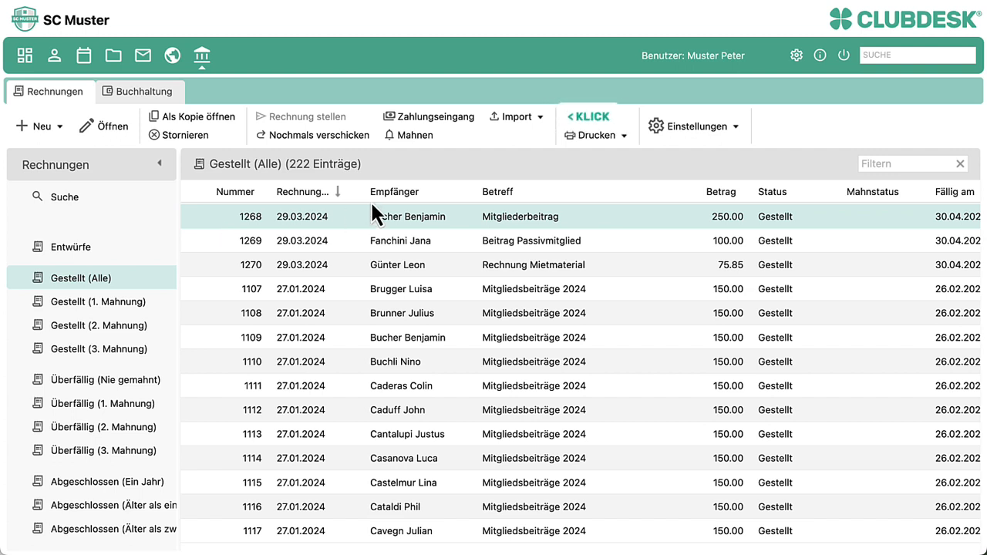
# Load camt.053 mit Details.xml from Downloads as a camt.053/054 import and set the payment connection to Stadt Bank
pyautogui.click(542, 118)
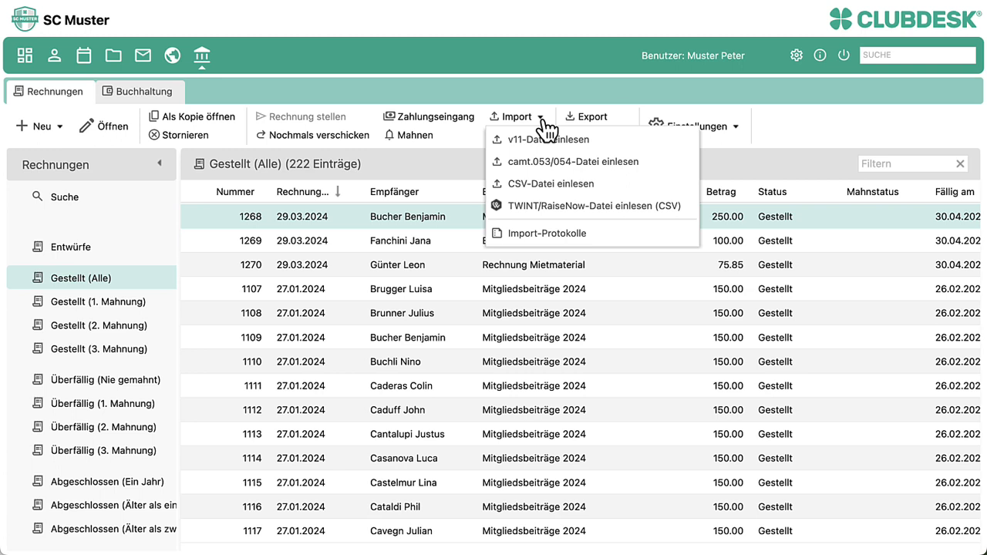
pyautogui.click(591, 163)
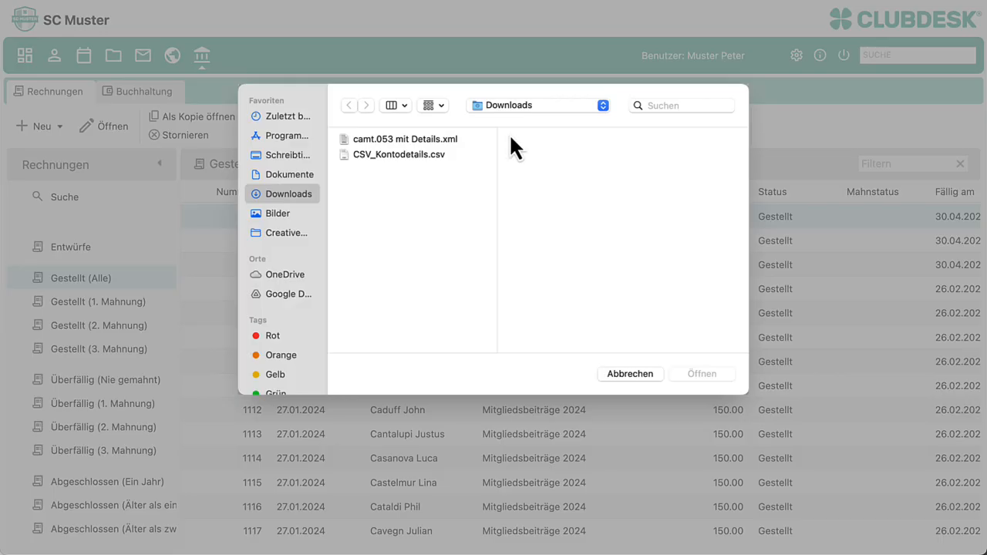
pyautogui.click(449, 141)
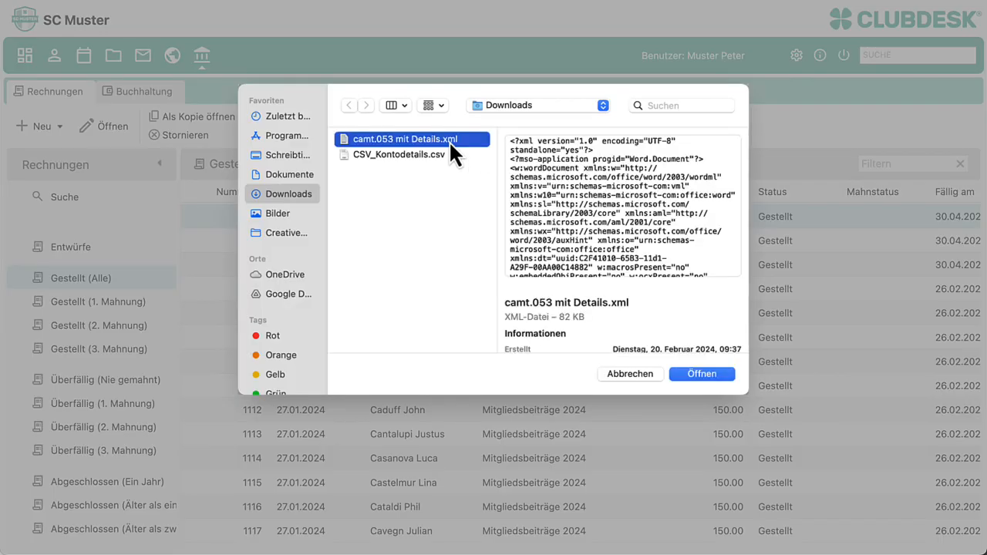
pyautogui.click(693, 373)
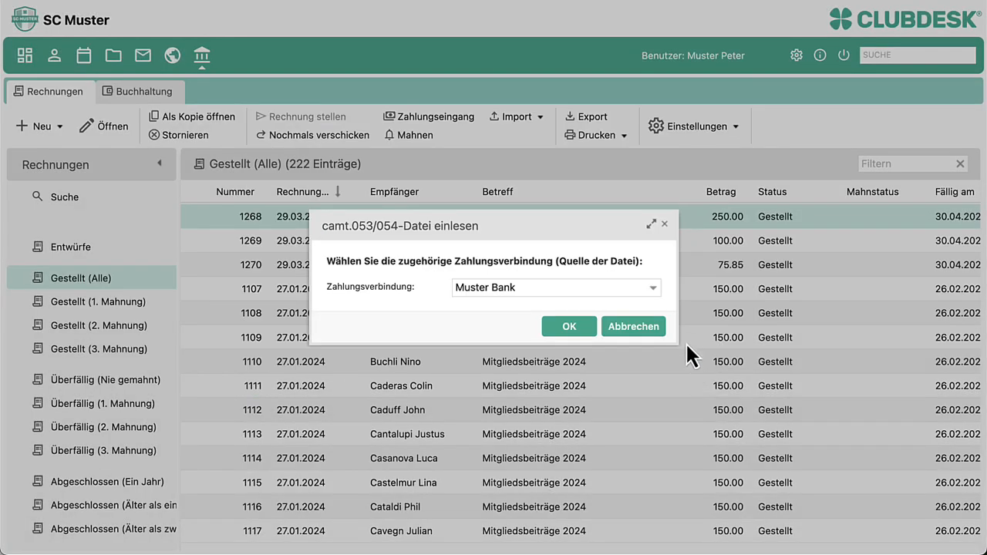
pyautogui.click(656, 290)
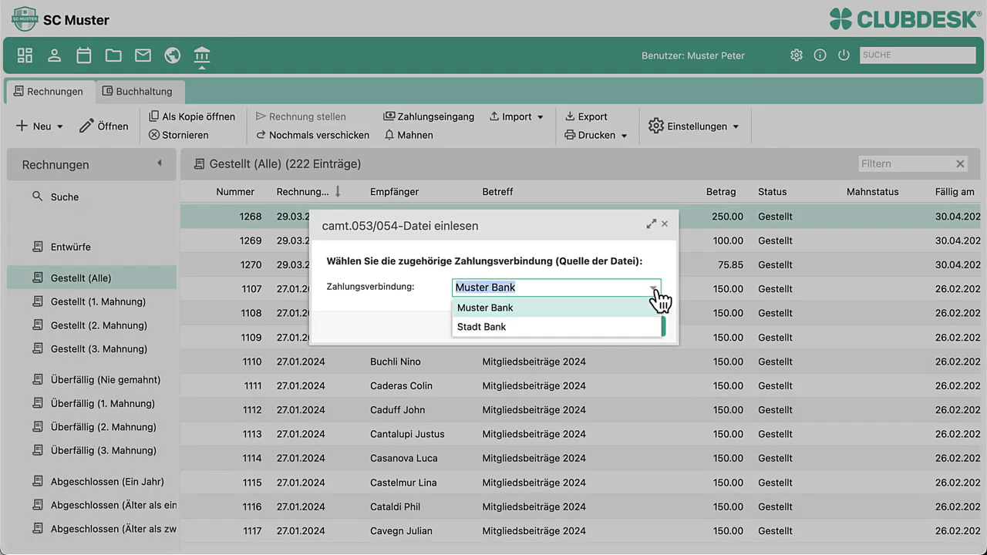
pyautogui.click(597, 327)
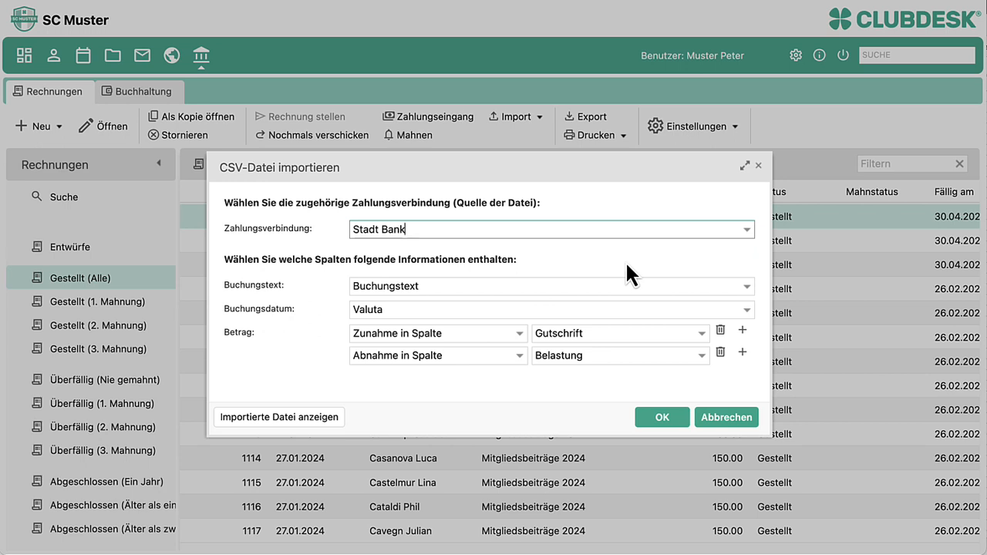
# Check the CSV import's column assignments against the contents of the imported file and accept the mapping
pyautogui.click(748, 291)
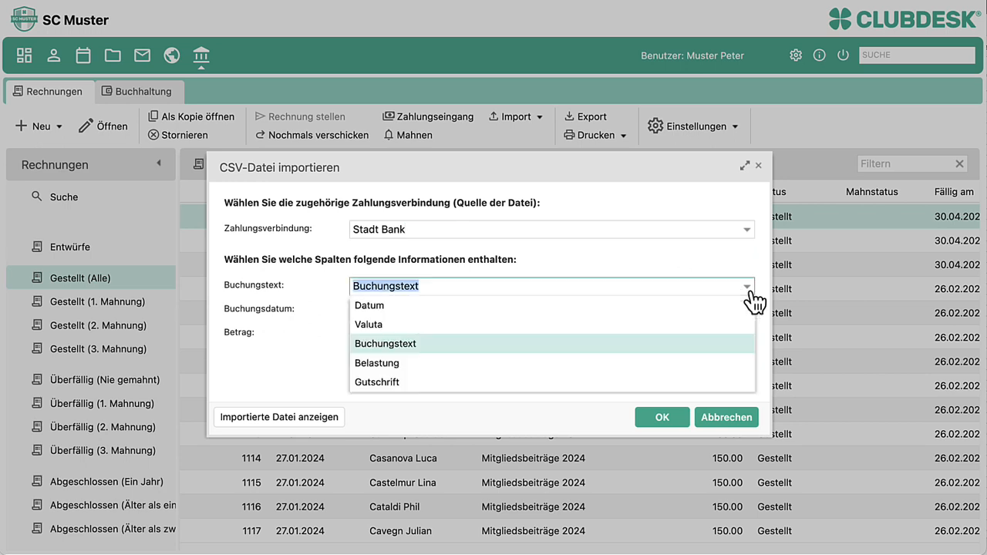
pyautogui.click(748, 292)
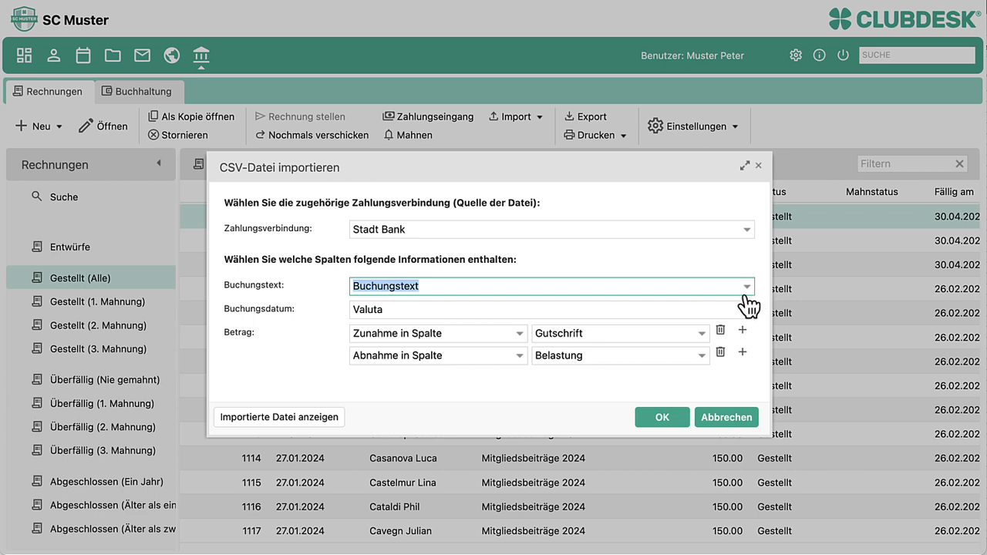
pyautogui.click(702, 338)
pyautogui.click(703, 338)
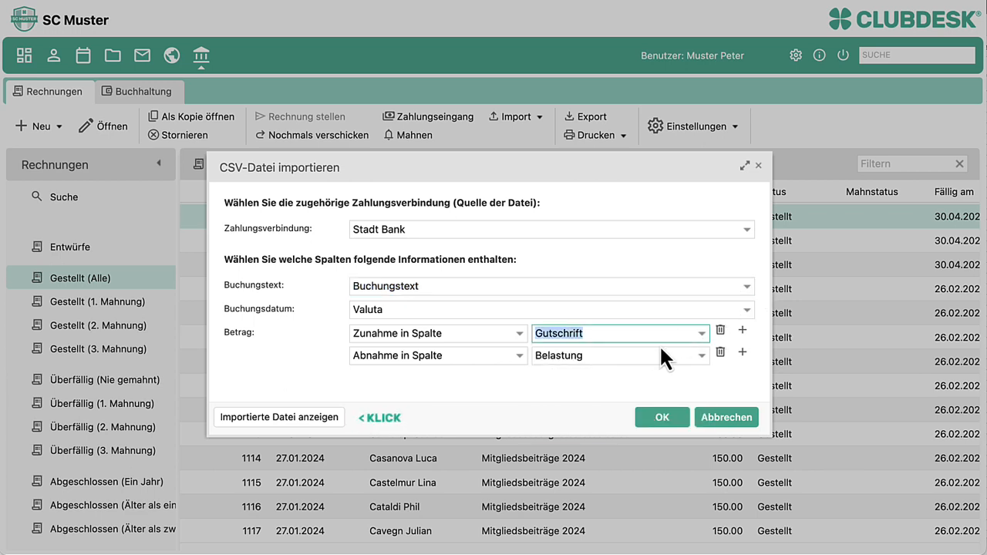
pyautogui.click(283, 418)
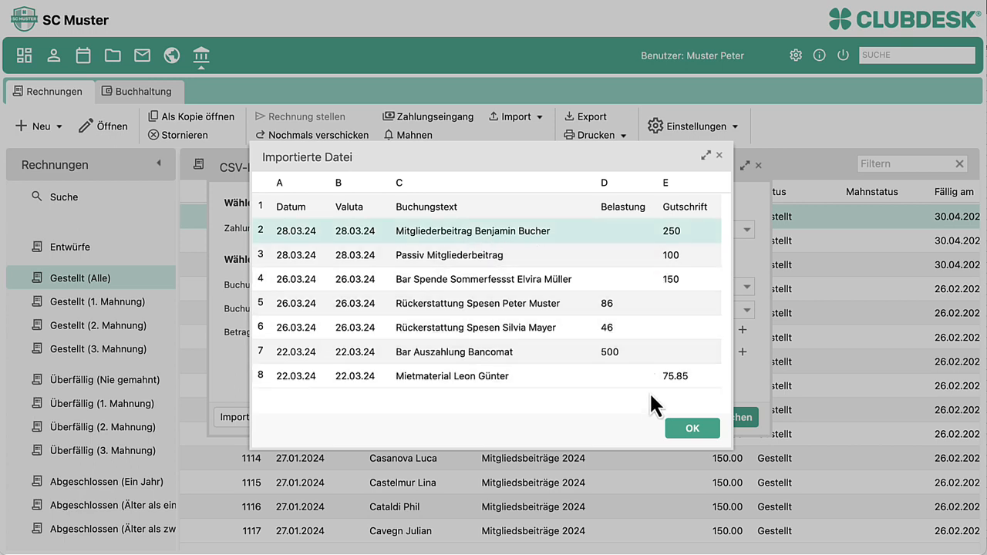
pyautogui.click(683, 429)
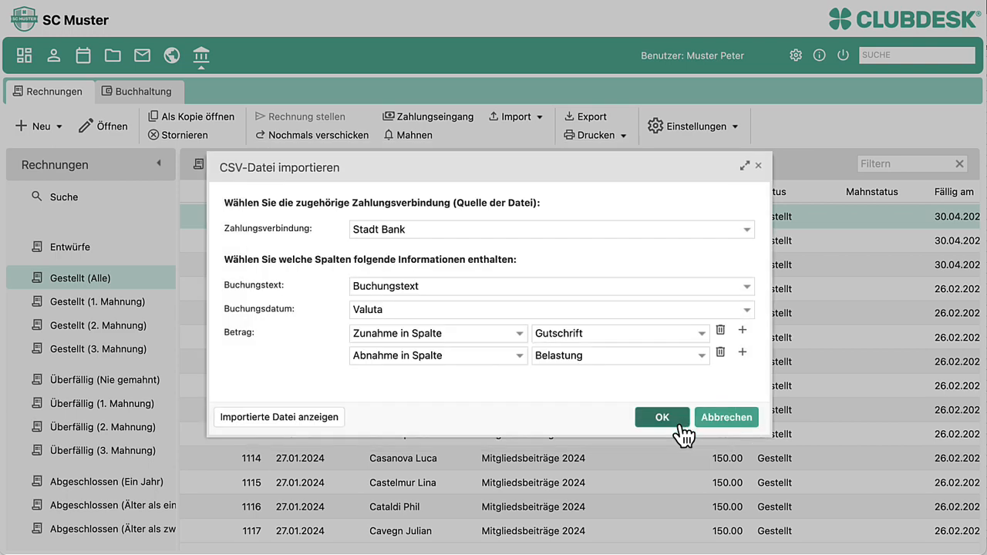
pyautogui.click(677, 424)
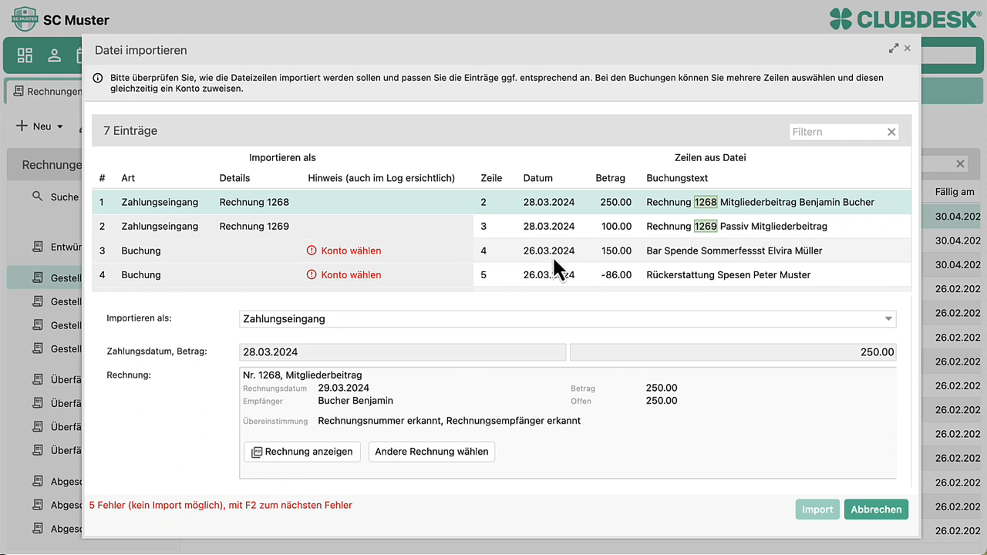
# Correct the misspelled word in the cash donation entry's text to Sommerfest and assign account 3620 Spenden as its credit account
pyautogui.click(607, 256)
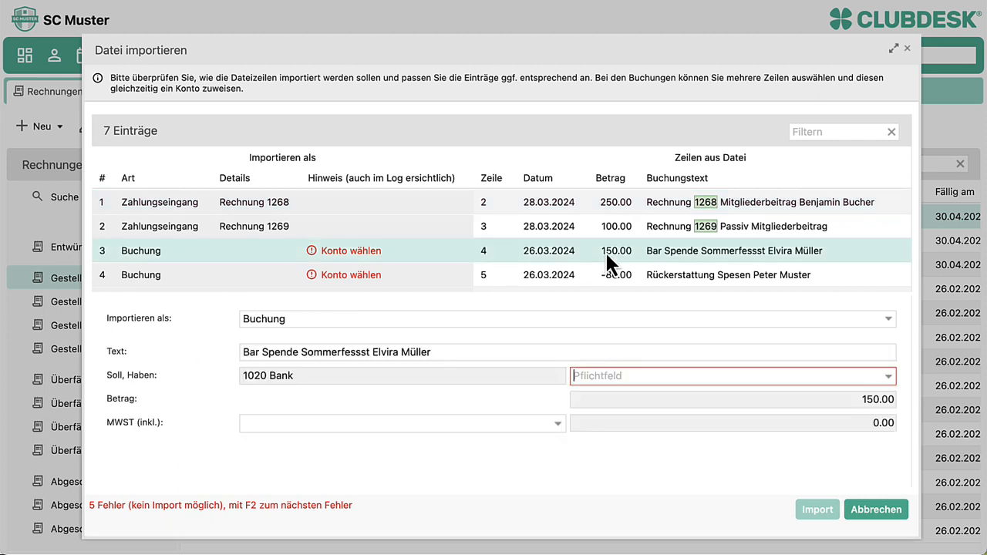
pyautogui.click(362, 352)
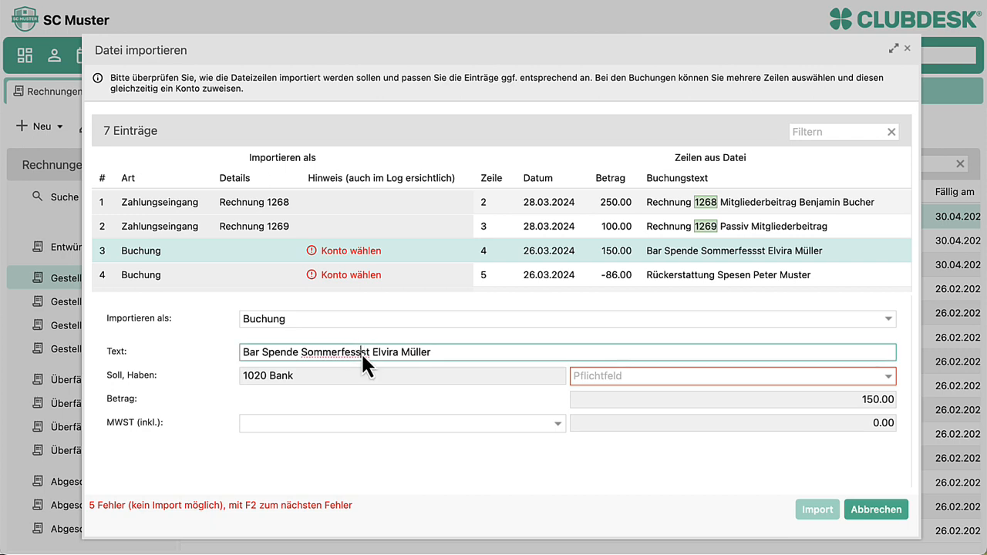
pyautogui.press('BackSpace')
pyautogui.press('BackSpace')
pyautogui.click(690, 376)
pyautogui.write('spe')
pyautogui.press('Return')
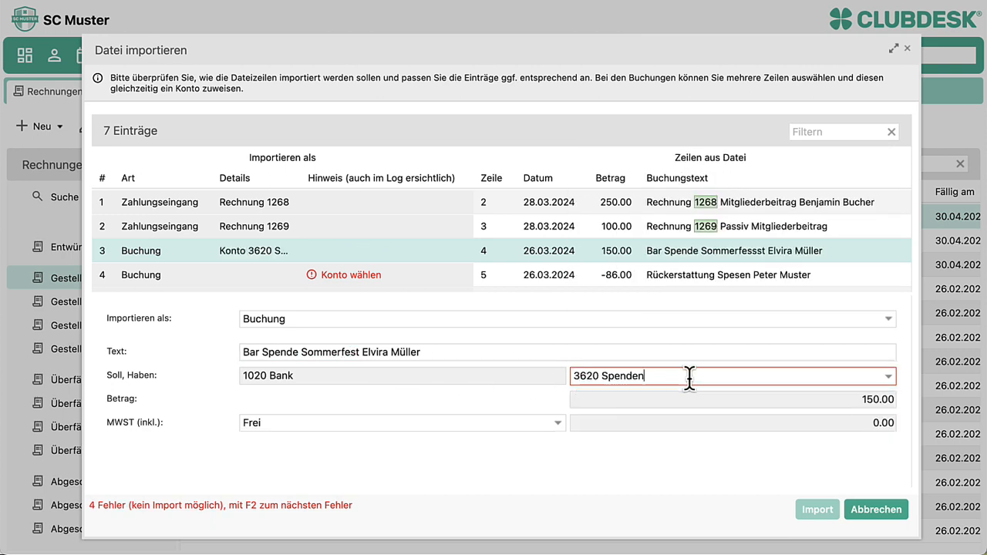
# Assign account 4420 Reisespesen to both Rückerstattung Spesen entries at once
pyautogui.scroll(-3, 588, 266)
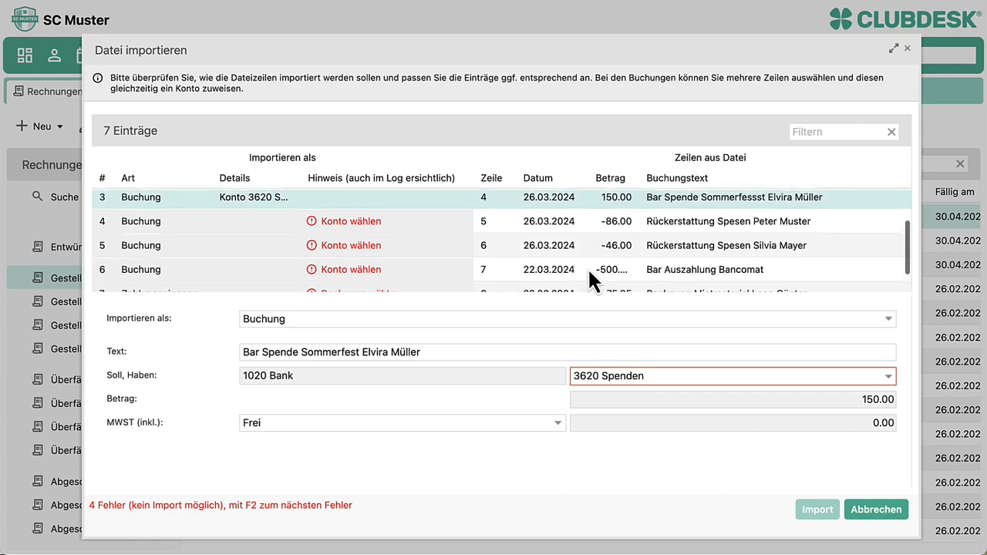
pyautogui.click(402, 211)
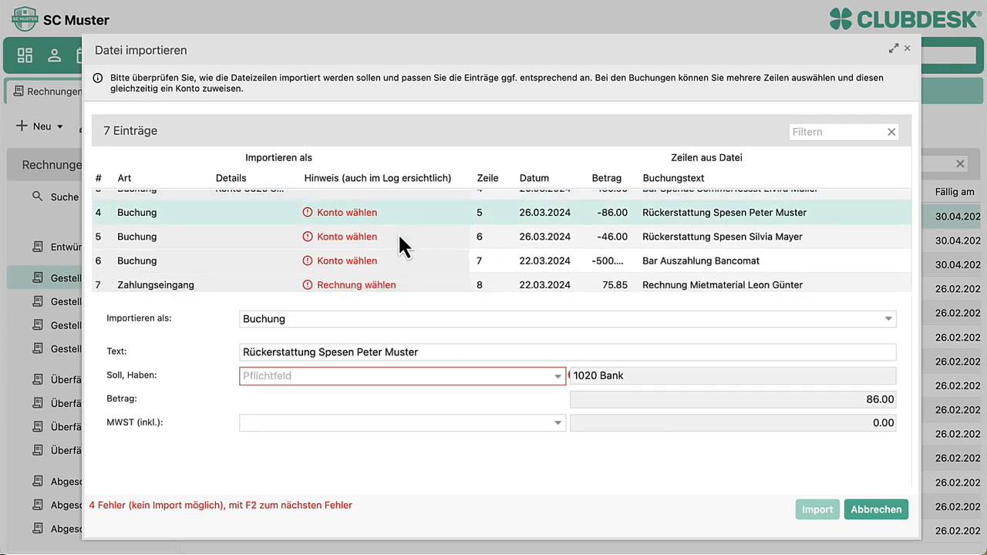
pyautogui.keyDown('shift'); pyautogui.click(398, 232); pyautogui.keyUp('shift')
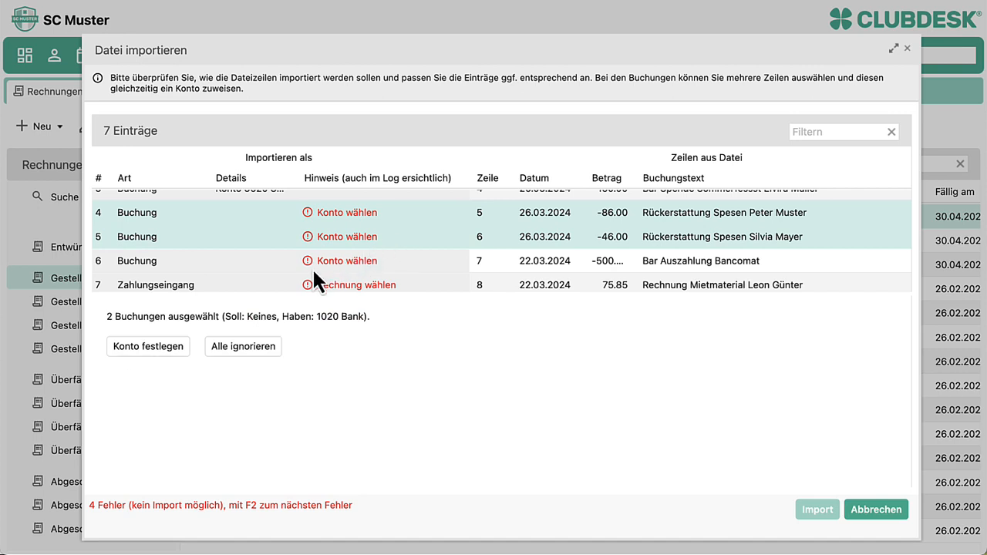
pyautogui.click(182, 349)
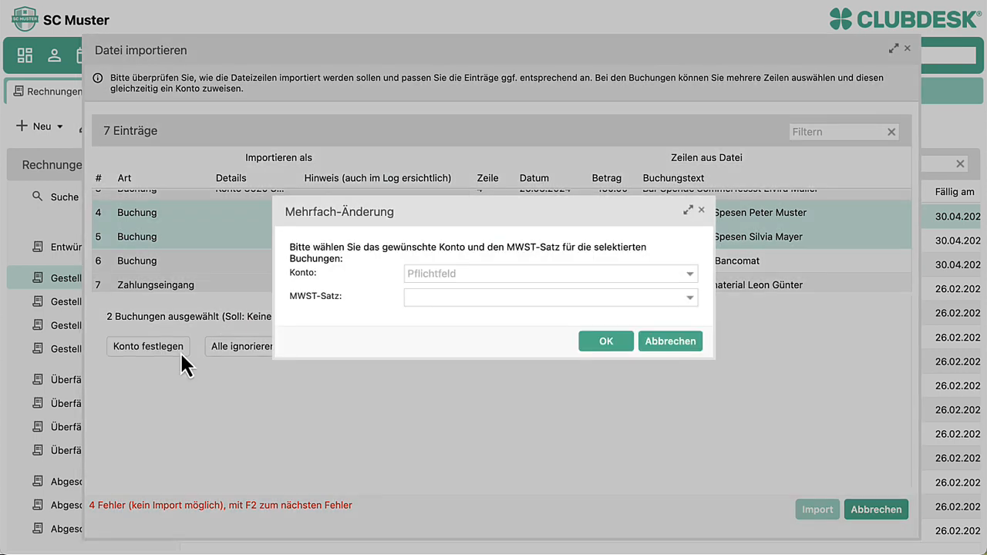
pyautogui.click(463, 275)
pyautogui.write('spe')
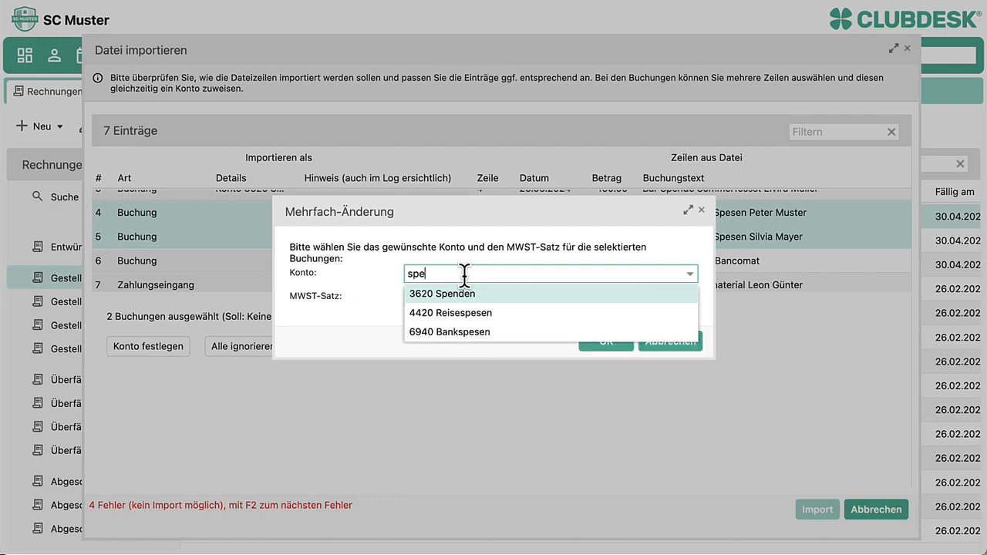
pyautogui.click(475, 312)
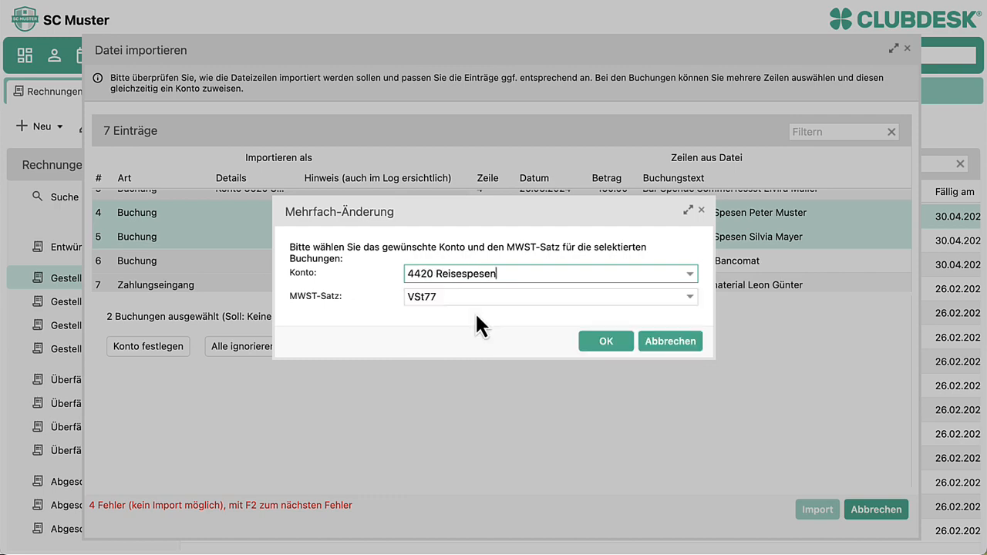
pyautogui.click(593, 343)
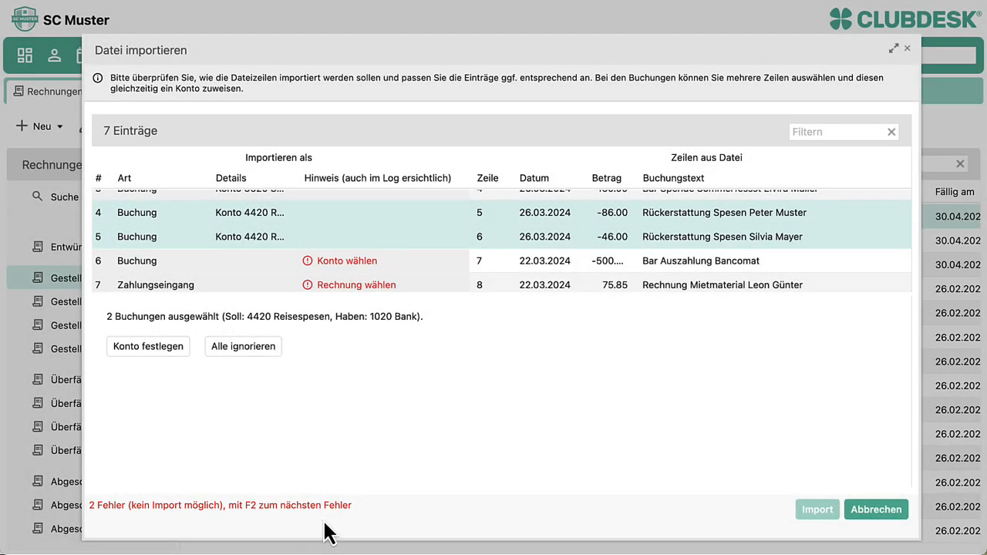
# Set the debit account of the Bar Auszahlung Bancomat entry to 6700 Sonstiger Aufwand
pyautogui.click(384, 263)
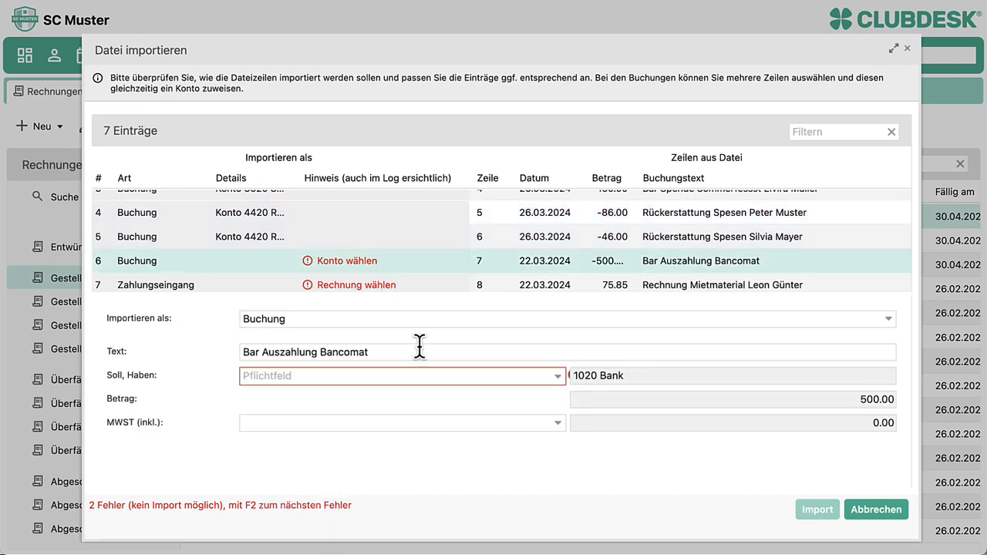
pyautogui.click(557, 377)
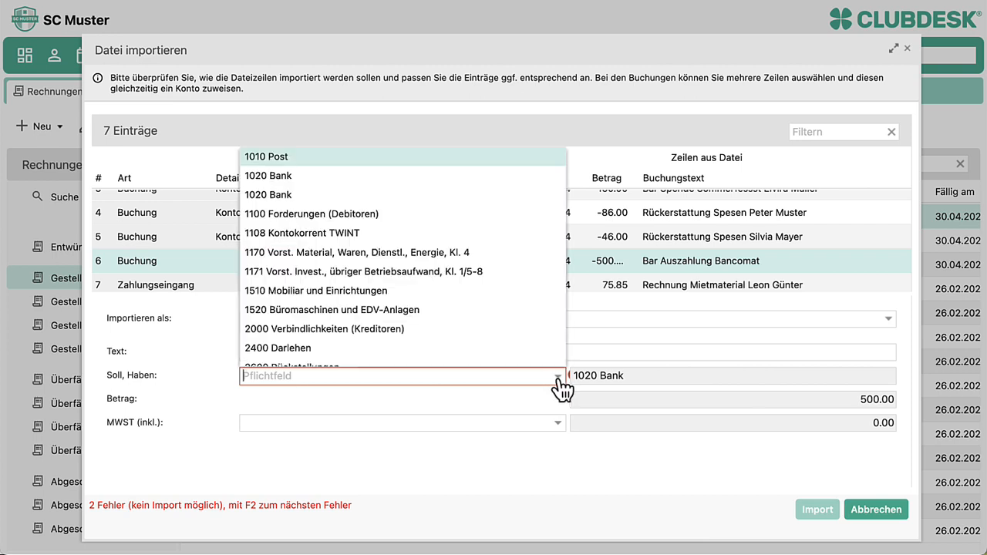
pyautogui.scroll(-10, 401, 324)
pyautogui.click(390, 321)
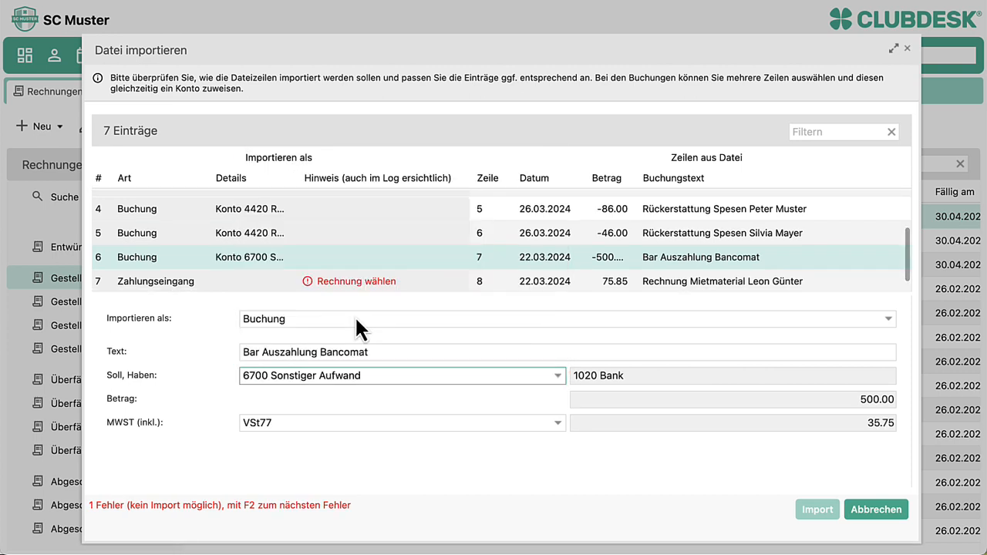
# Match the Mietmaterial payment to the 75.85 Rechnung Mietmaterial invoice found by recipient name, and import all entries
pyautogui.click(402, 278)
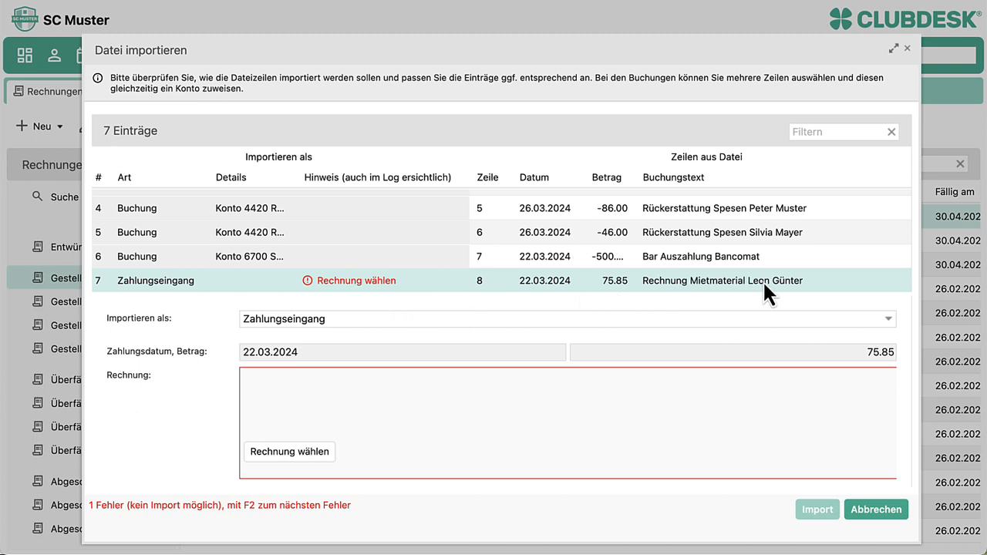
pyautogui.click(317, 456)
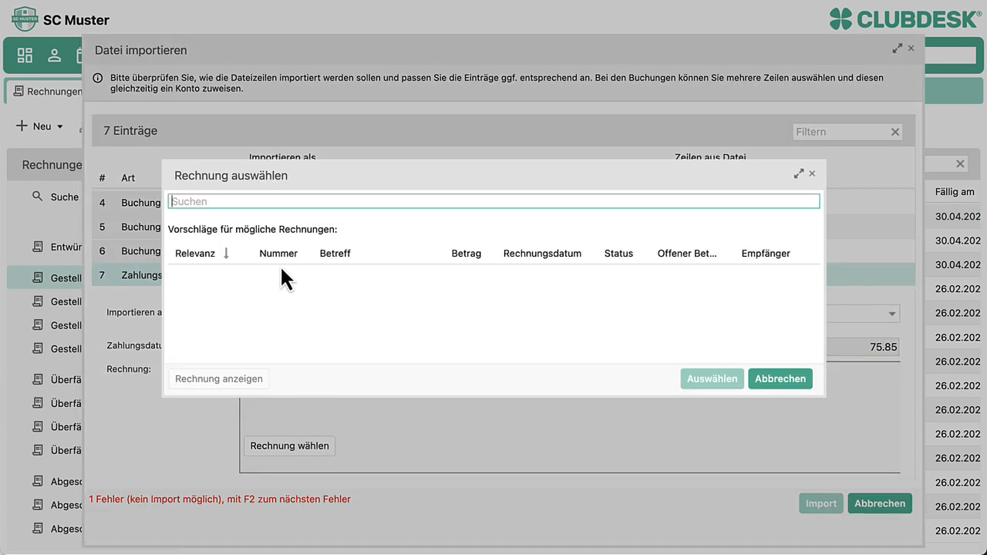
pyautogui.write('gün')
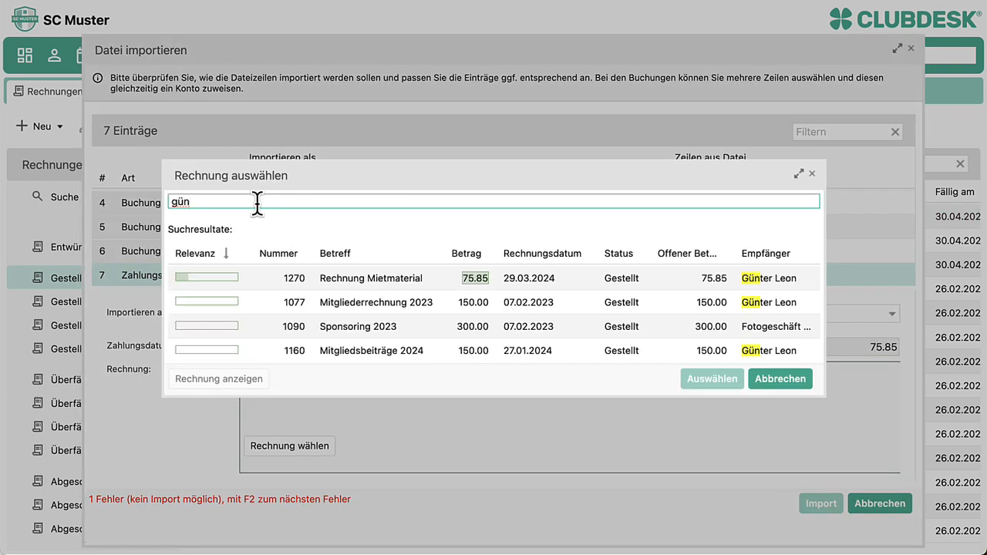
pyautogui.click(458, 284)
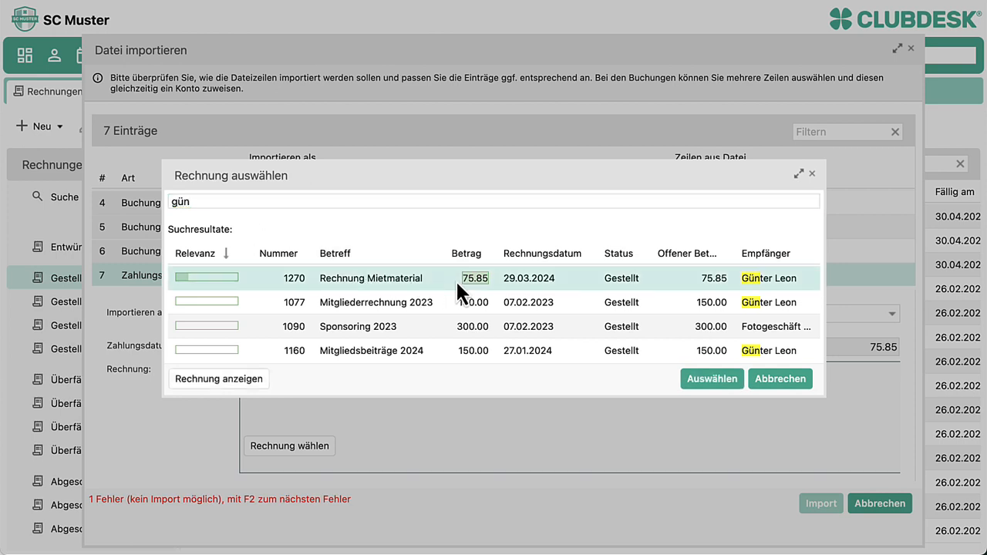
pyautogui.click(703, 395)
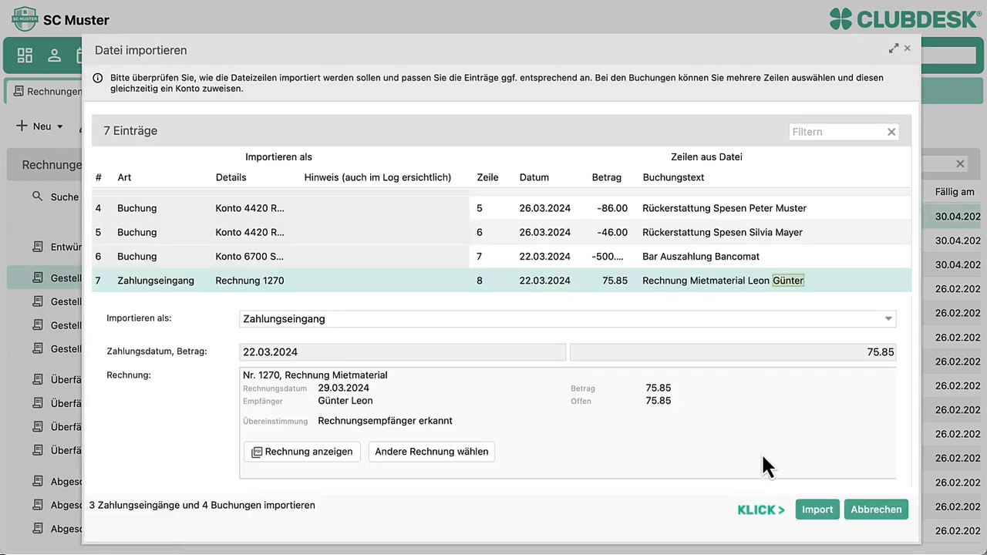
pyautogui.click(814, 511)
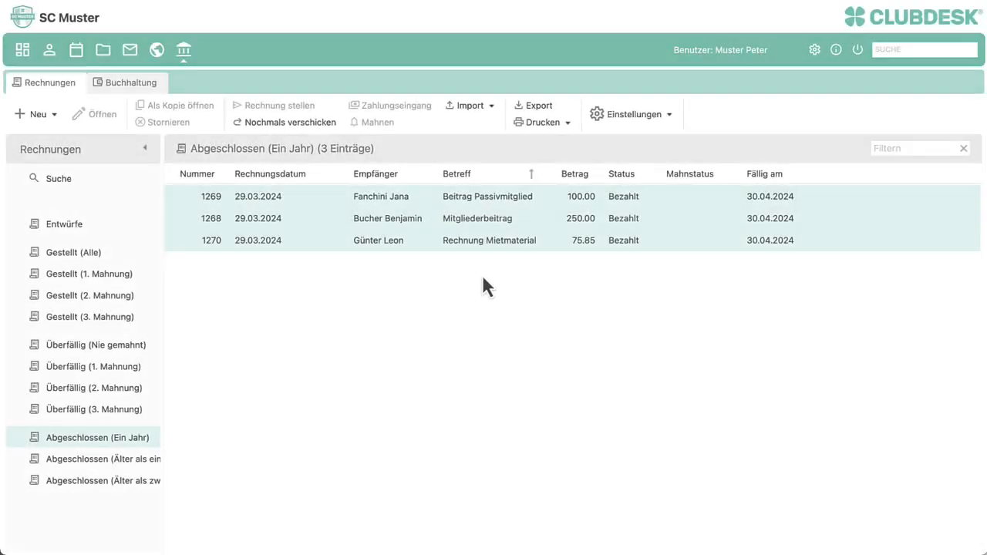